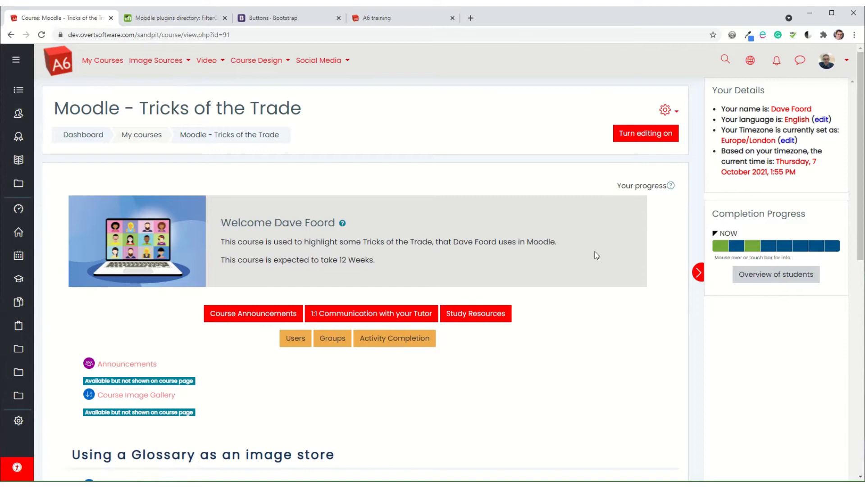
# - Turn editing on and start adding a Label resource to the course's top section
pyautogui.click(648, 134)
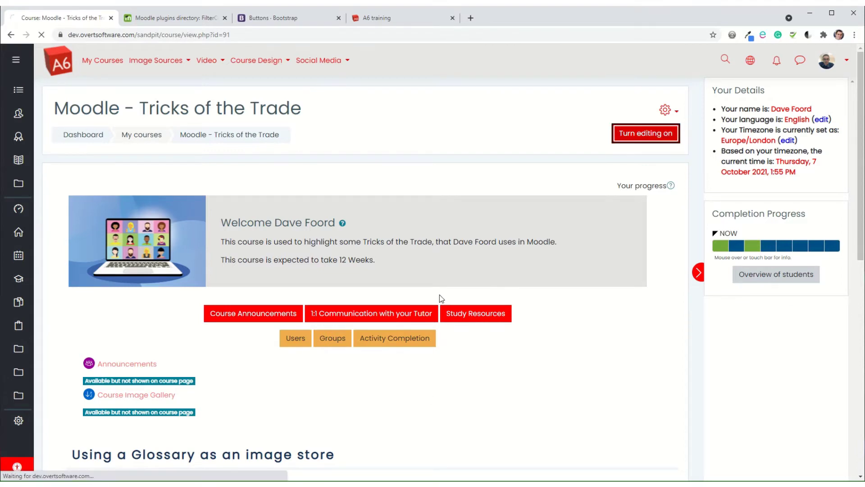
pyautogui.scroll(-2, 505, 338)
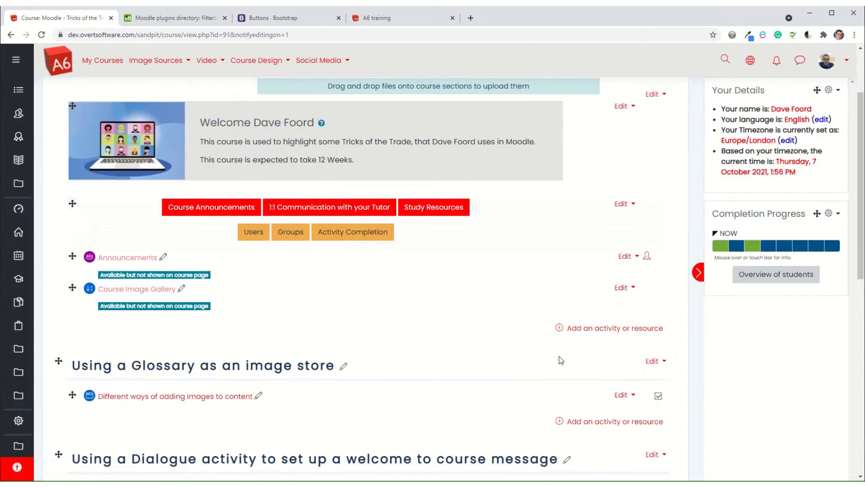
pyautogui.click(598, 333)
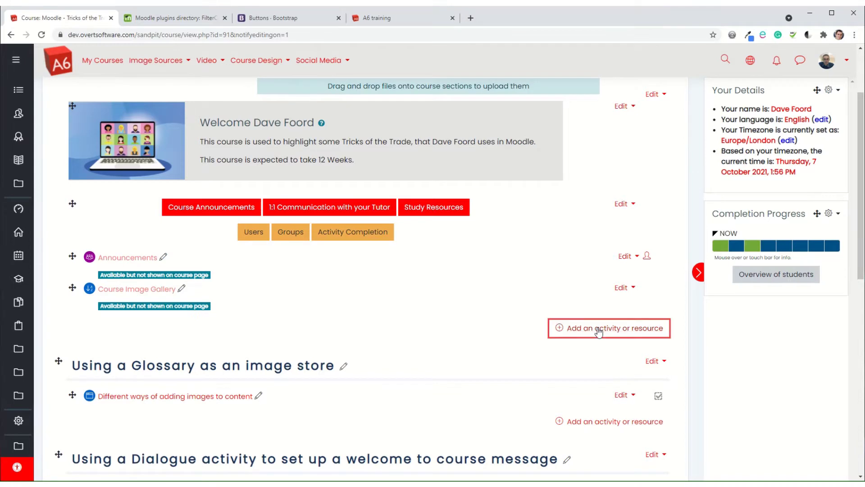
pyautogui.click(316, 132)
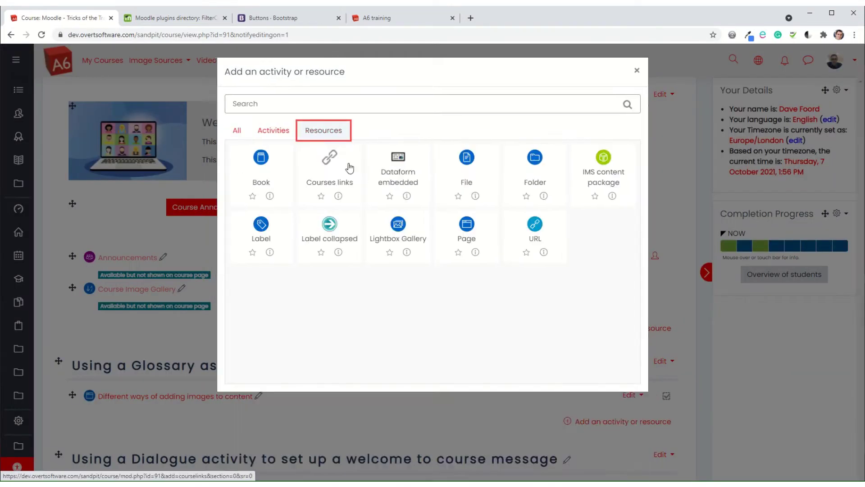
pyautogui.click(259, 231)
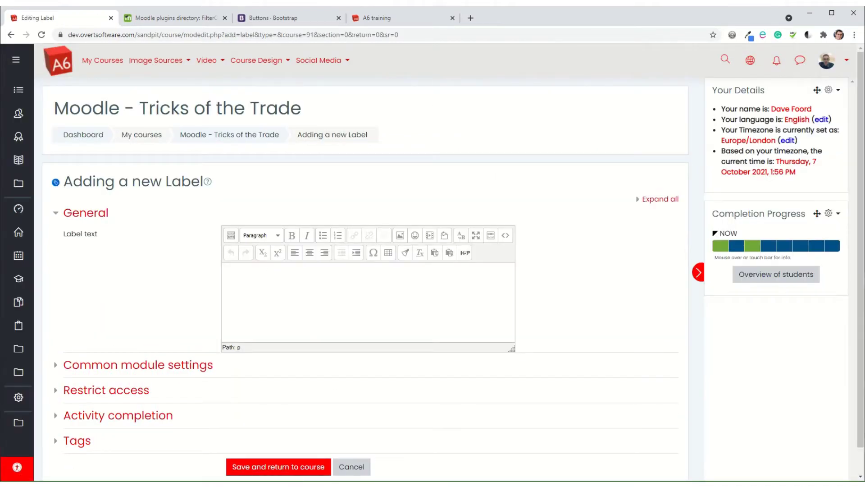
# - Paste the three link titles from Notepad into the label and centre the line
pyautogui.hotkey('alt', 'Tab')
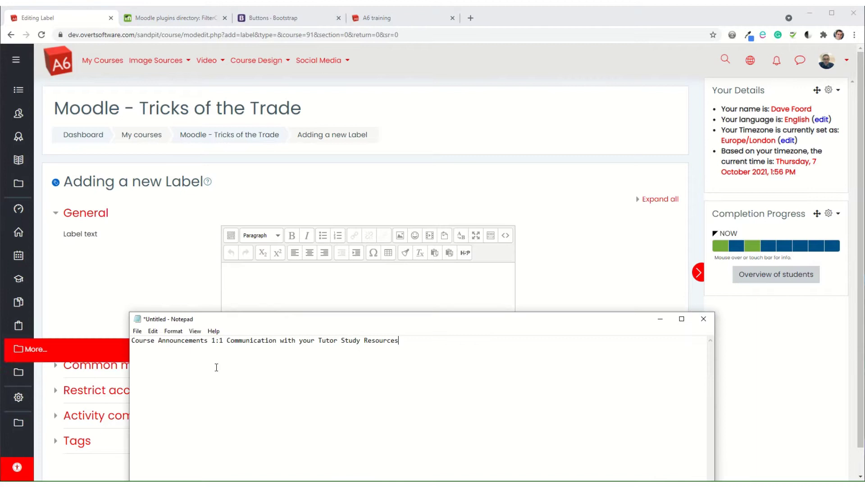
pyautogui.moveTo(415, 341); pyautogui.dragTo(114, 358)
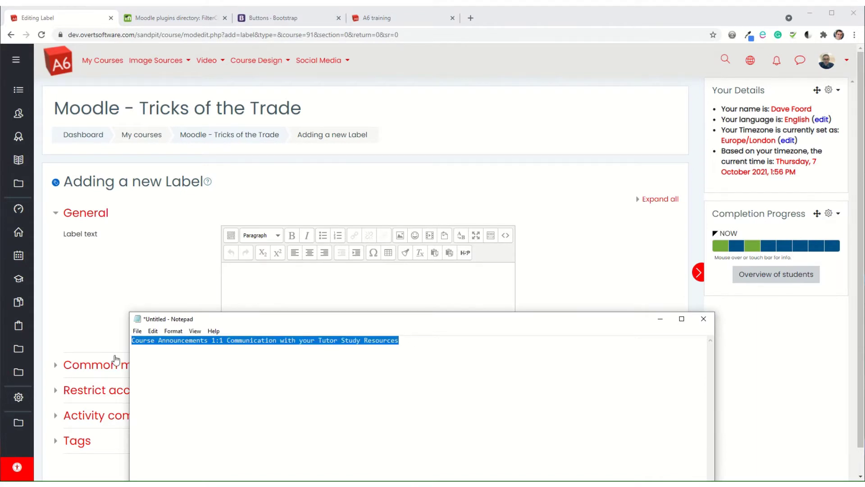
pyautogui.hotkey('ctrl', 'c')
pyautogui.click(293, 279)
pyautogui.hotkey('ctrl', 'v')
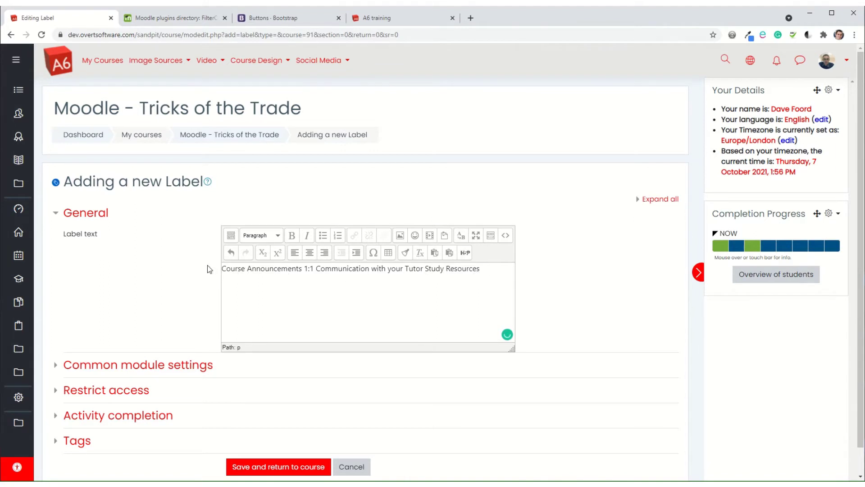
pyautogui.moveTo(484, 270); pyautogui.dragTo(218, 287)
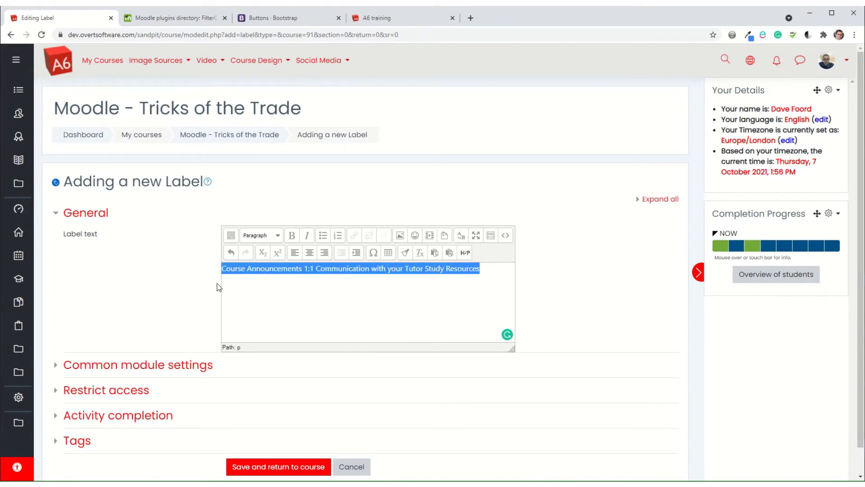
pyautogui.click(311, 254)
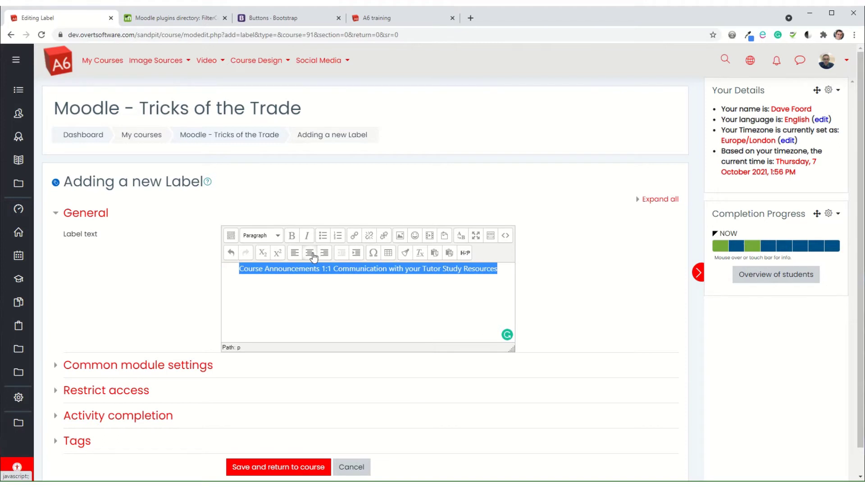
pyautogui.click(329, 284)
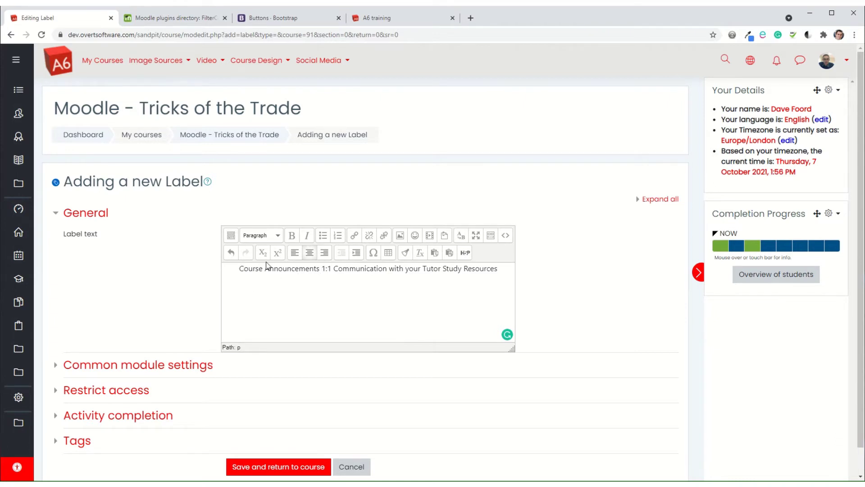
# - Open the course in a new tab and copy the Announcements forum link address
pyautogui.rightClick(232, 134)
pyautogui.click(258, 139)
pyautogui.click(155, 17)
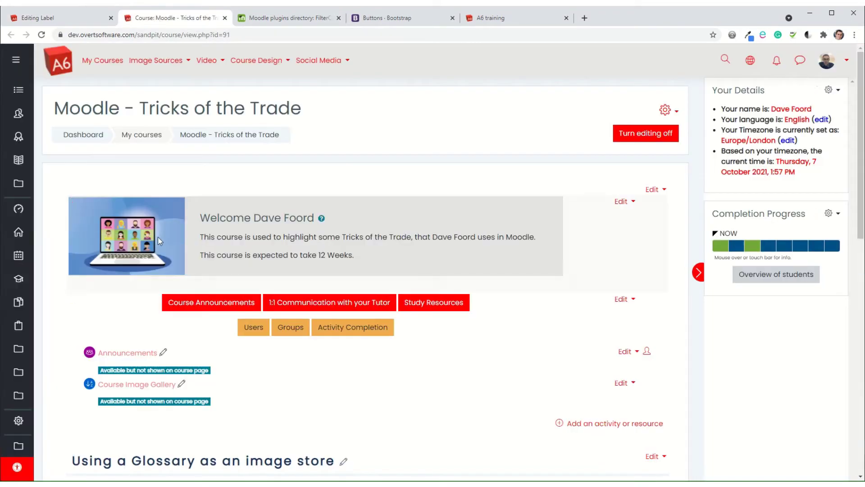
pyautogui.scroll(-2, 152, 270)
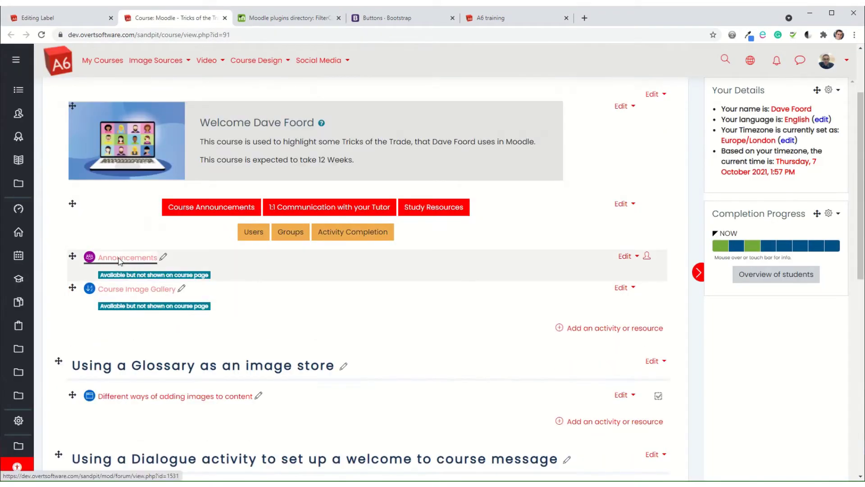
pyautogui.rightClick(119, 258)
pyautogui.click(152, 315)
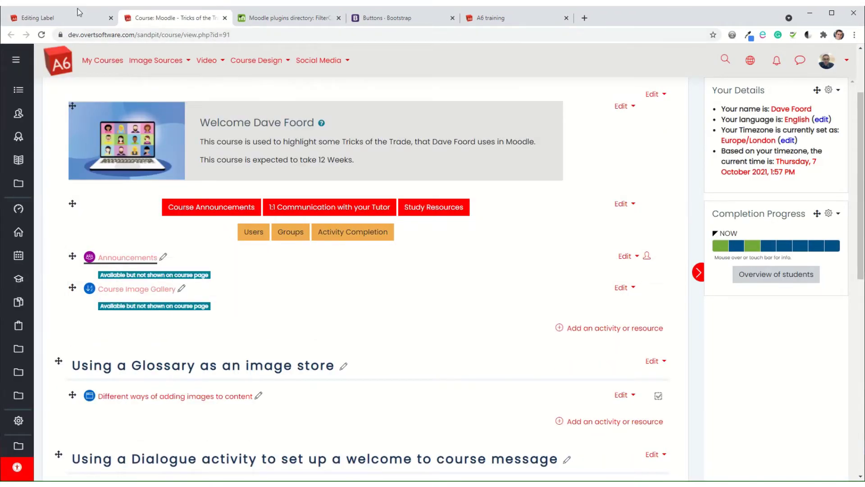
# - Link 'Course Announcements' in the label to the copied Announcements forum address
pyautogui.click(68, 20)
pyautogui.moveTo(242, 269); pyautogui.dragTo(320, 269)
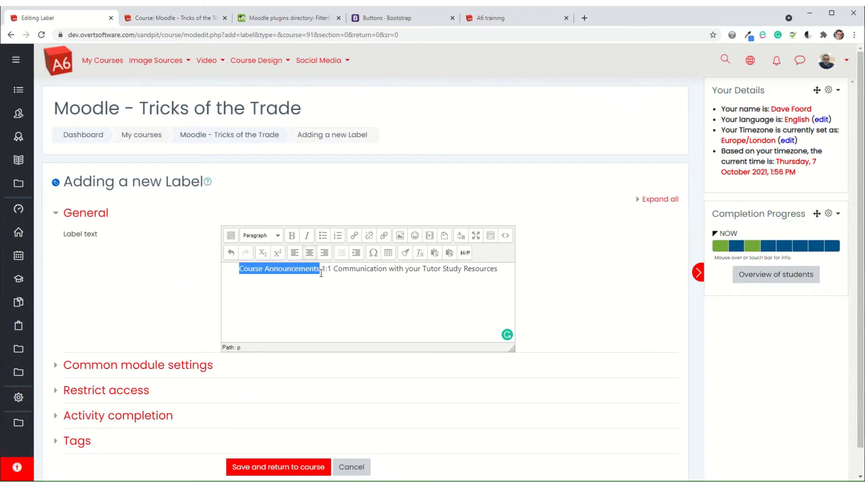
pyautogui.click(354, 235)
pyautogui.hotkey('ctrl', 'v')
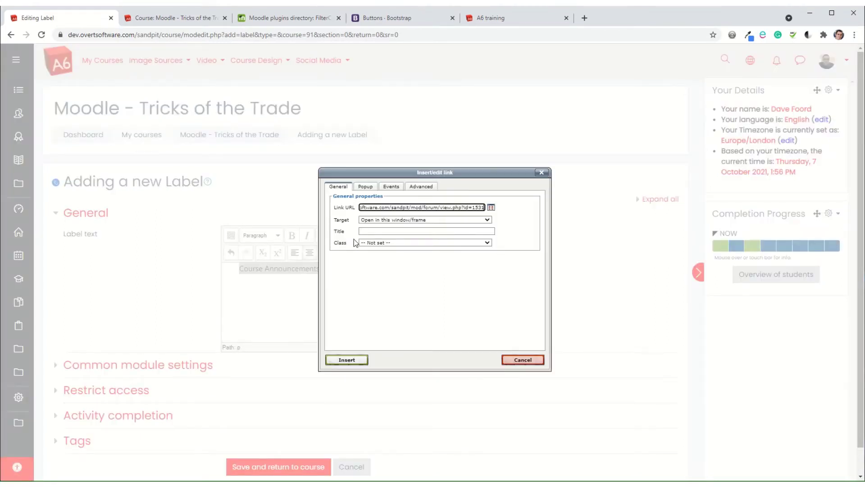
pyautogui.click(344, 361)
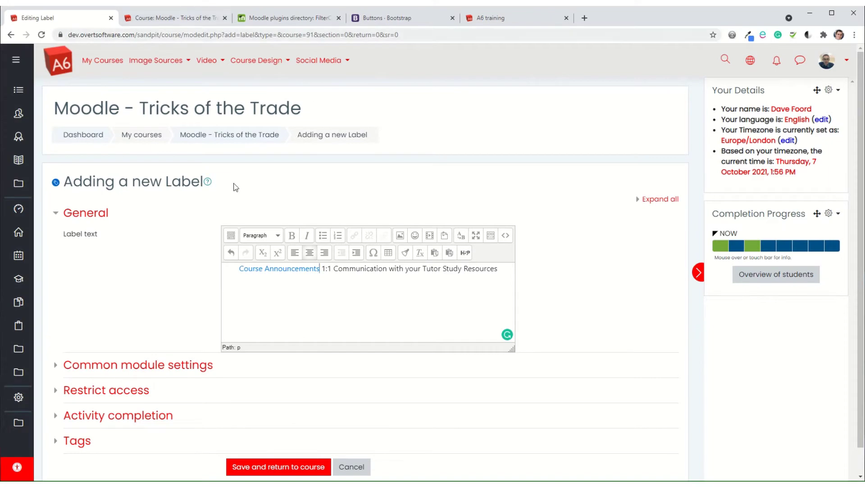
# - Link '1:1 Communication with your Tutor' to the tutor conversation activity's address
pyautogui.click(180, 19)
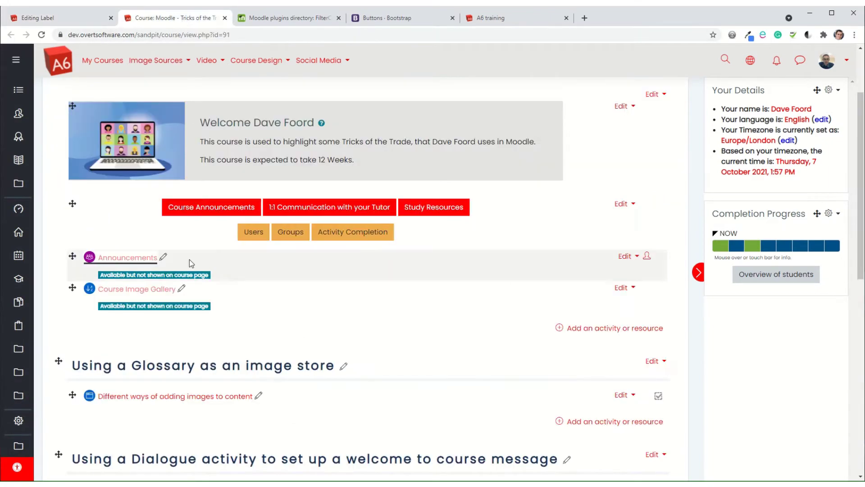
pyautogui.scroll(-1, 181, 289)
pyautogui.scroll(-2, 175, 309)
pyautogui.rightClick(145, 395)
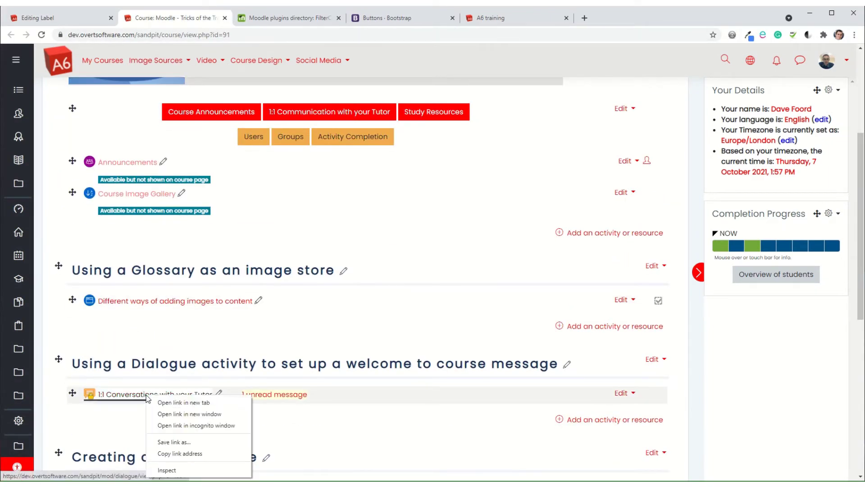
pyautogui.click(184, 454)
pyautogui.click(54, 18)
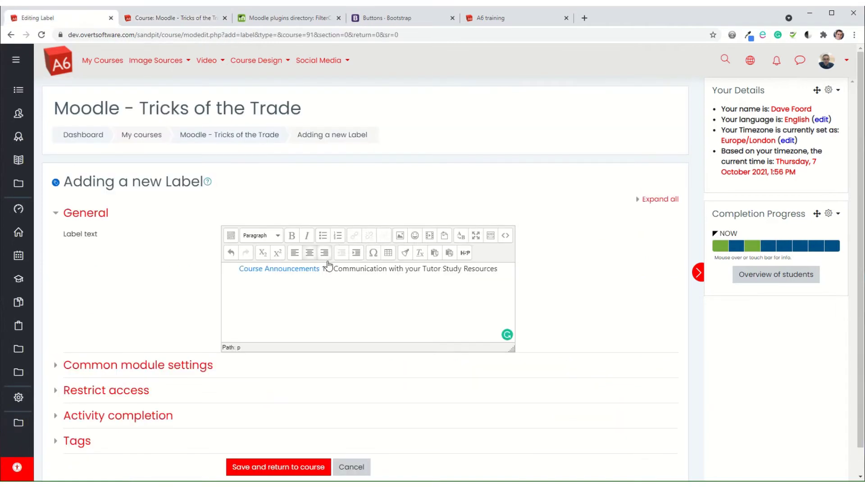
pyautogui.moveTo(323, 269); pyautogui.dragTo(441, 274)
pyautogui.hotkey('ctrl', 'k')
pyautogui.hotkey('ctrl', 'v')
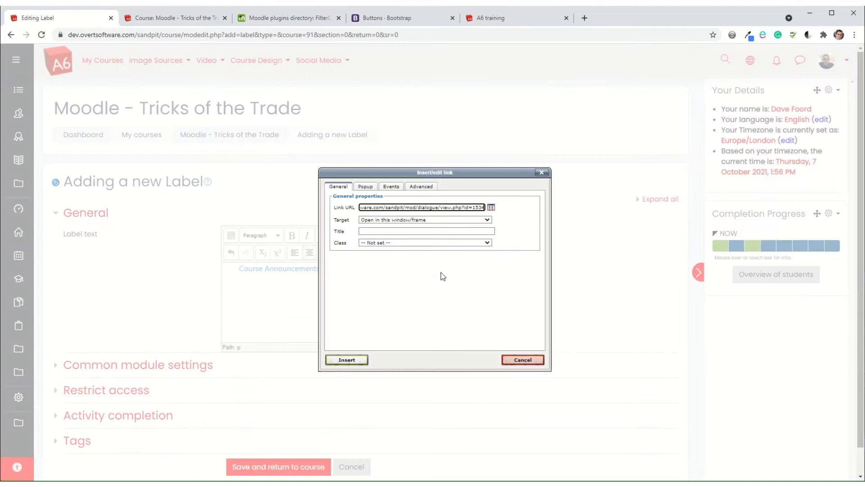
pyautogui.click(348, 361)
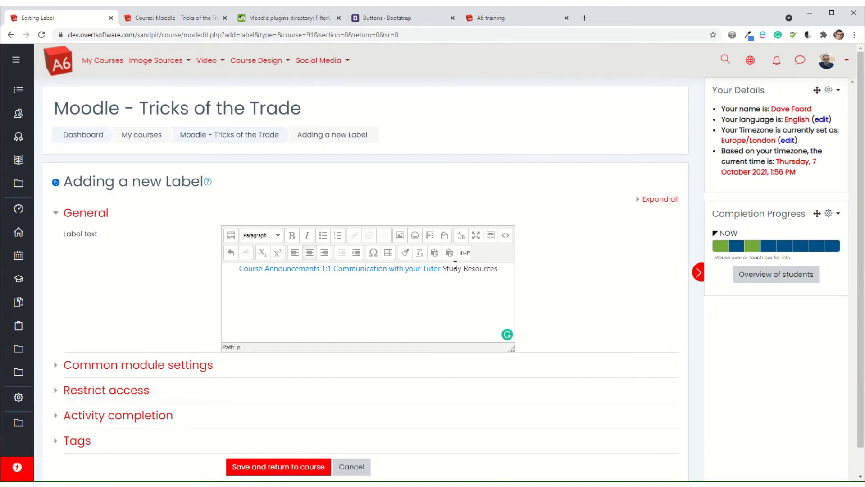
# - Link 'Study Resources' to the A6 training resources page, then save the label
pyautogui.click(498, 17)
pyautogui.click(204, 35)
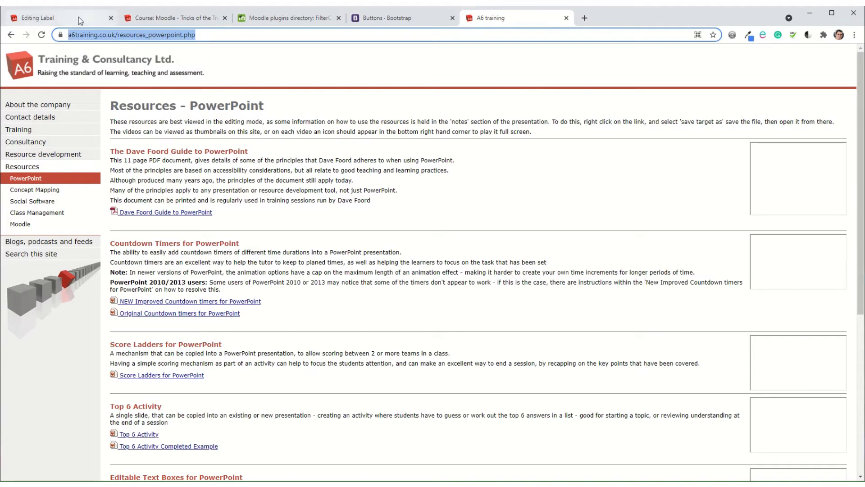
pyautogui.click(47, 18)
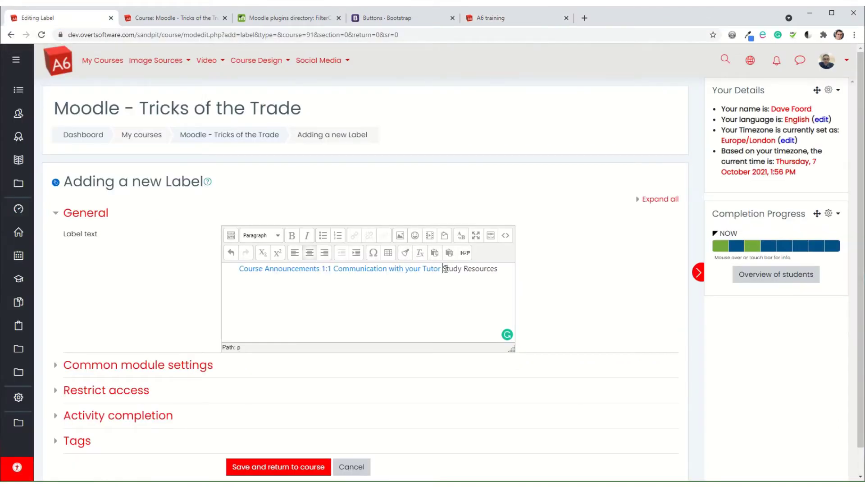
pyautogui.moveTo(443, 268); pyautogui.dragTo(497, 269)
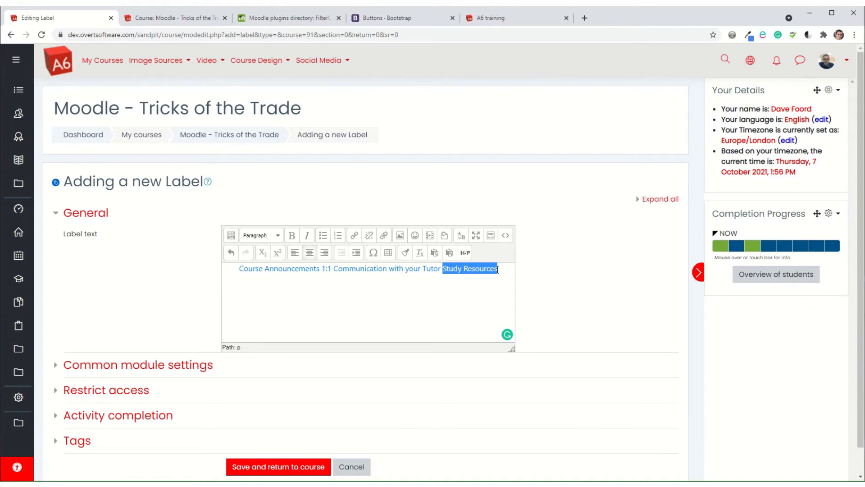
pyautogui.hotkey('ctrl', 'k')
pyautogui.hotkey('ctrl', 'v')
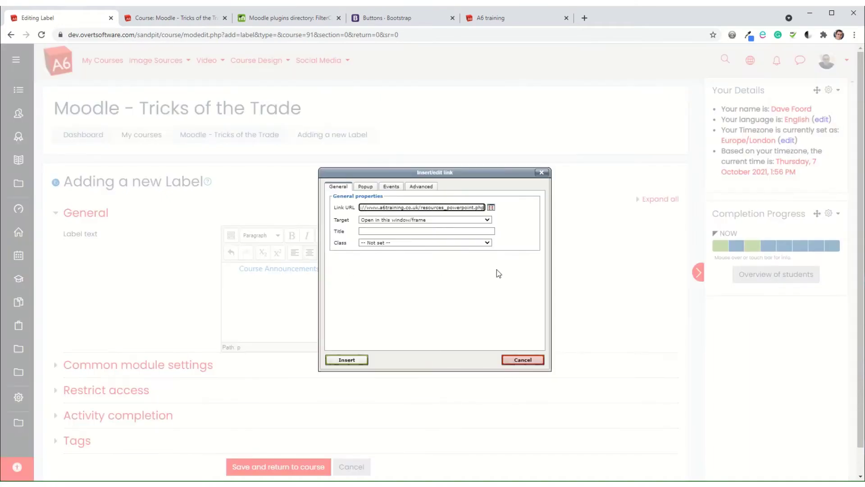
pyautogui.click(346, 360)
pyautogui.click(275, 467)
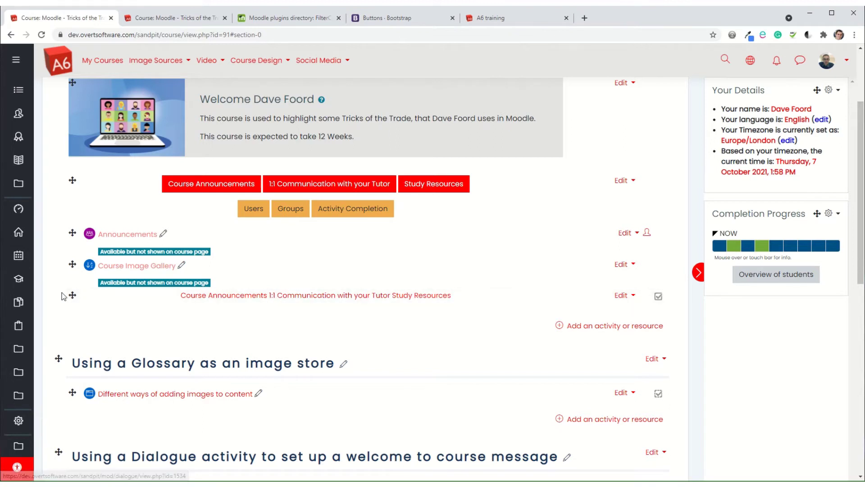
# - Drag the new label above the red buttons and reopen its Edit settings form
pyautogui.moveTo(73, 295); pyautogui.dragTo(209, 185)
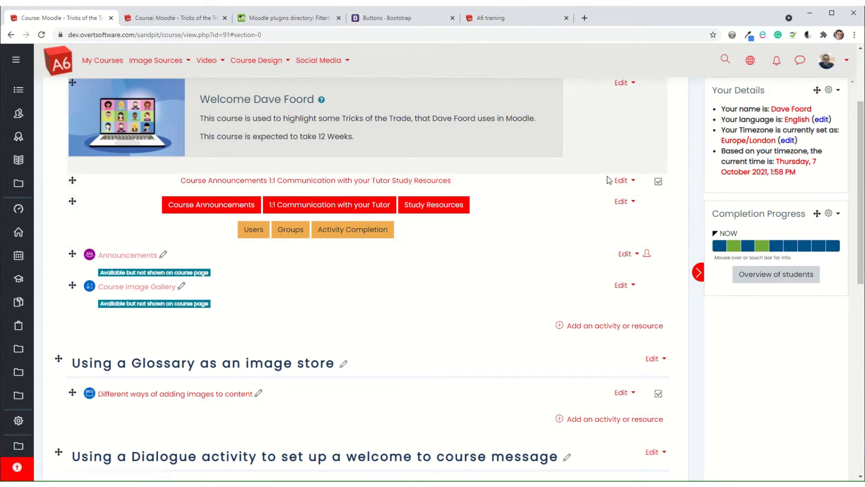
pyautogui.click(621, 181)
pyautogui.click(601, 196)
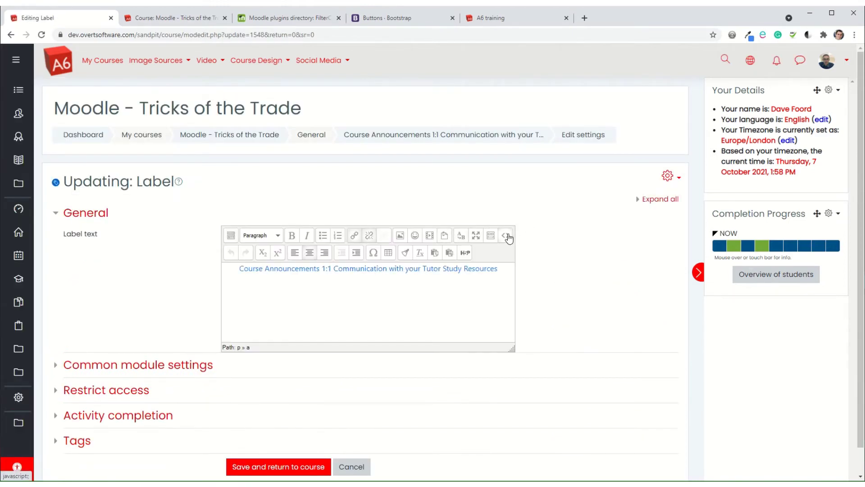
# - Open the label's HTML source editor and maximize it to fill the window
pyautogui.click(507, 235)
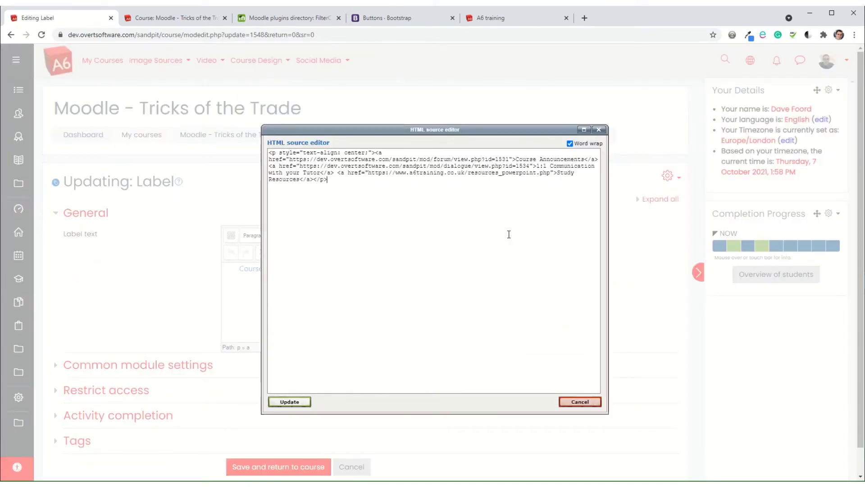
pyautogui.click(580, 402)
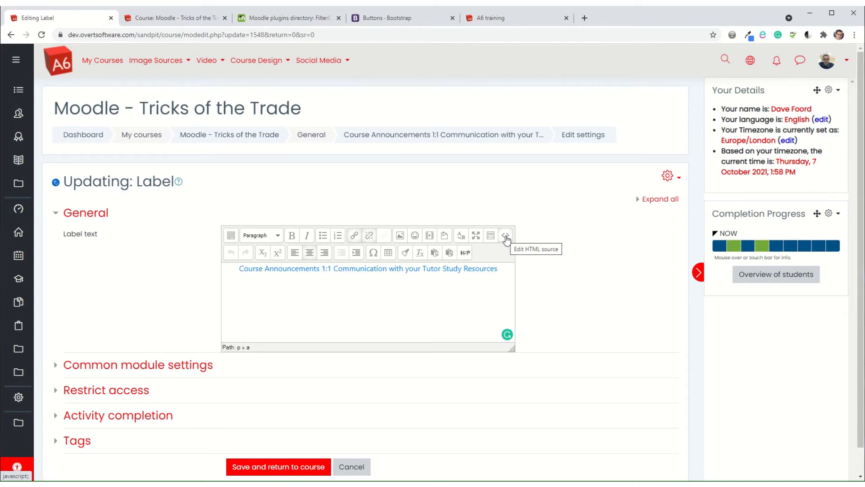
pyautogui.click(506, 236)
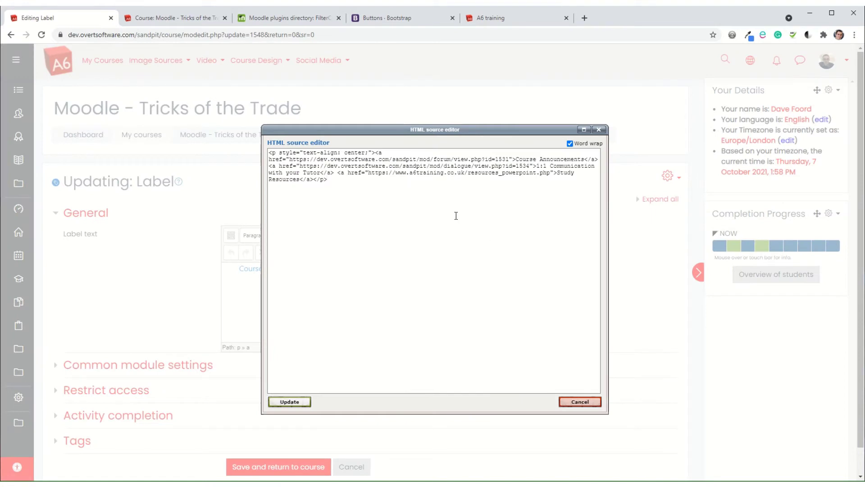
pyautogui.click(583, 130)
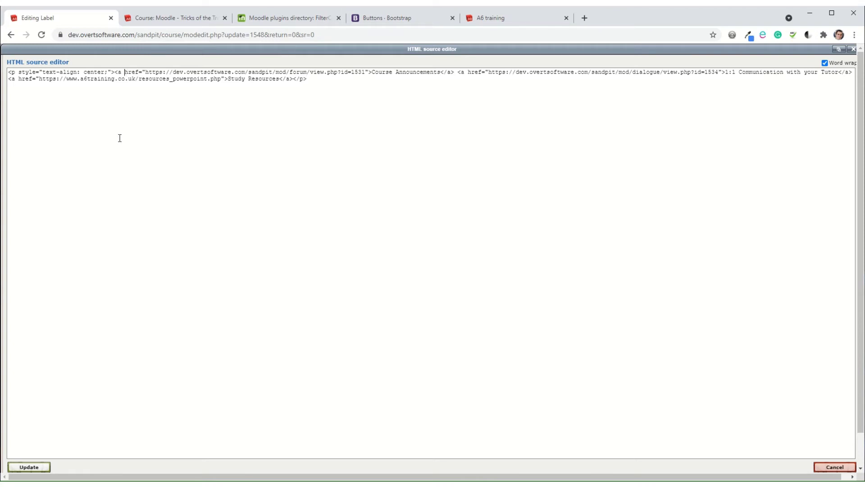
# - Add class = "btn btn-primary" to all three link tags in the HTML source and apply it
pyautogui.write('class = ')
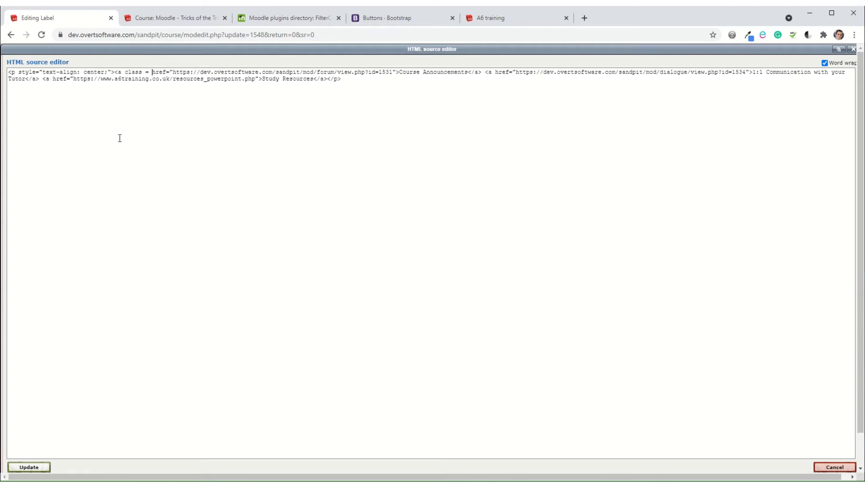
pyautogui.write('"')
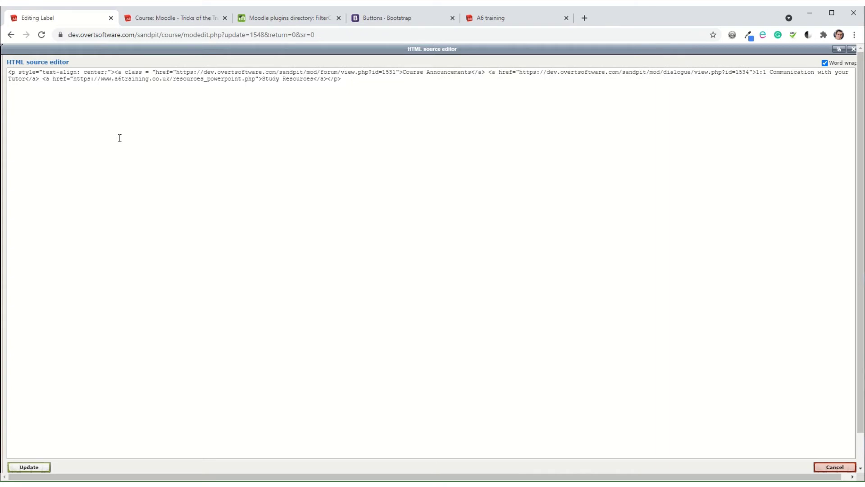
pyautogui.write('btn')
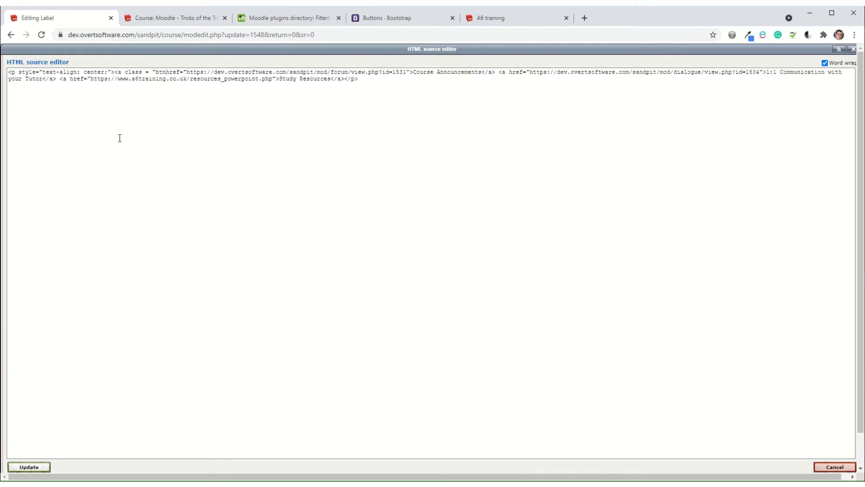
pyautogui.write(' btn-p')
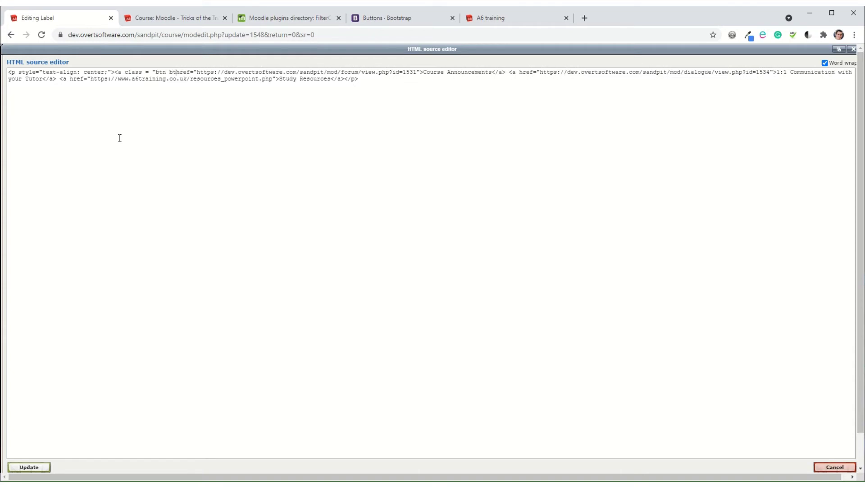
pyautogui.write('rimary"')
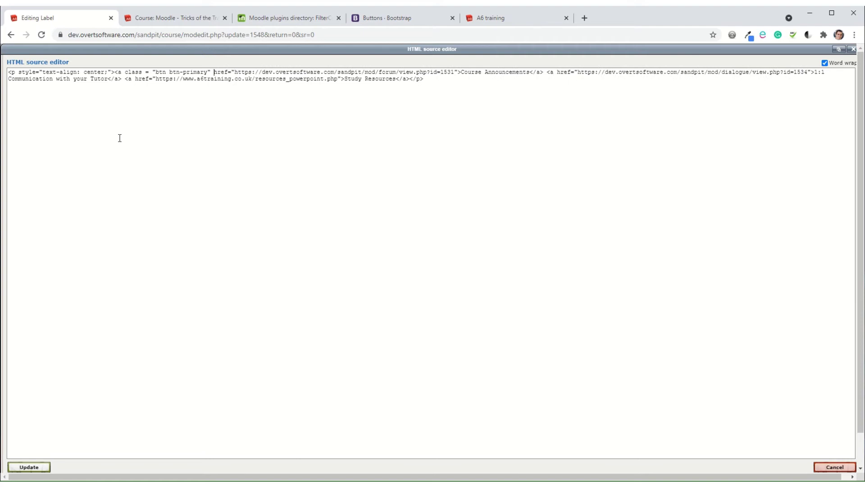
pyautogui.moveTo(124, 72); pyautogui.dragTo(208, 73)
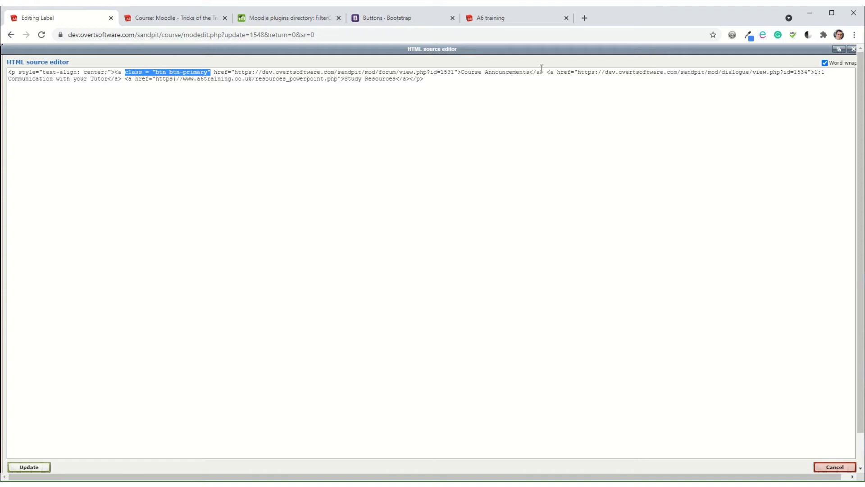
pyautogui.click(558, 73)
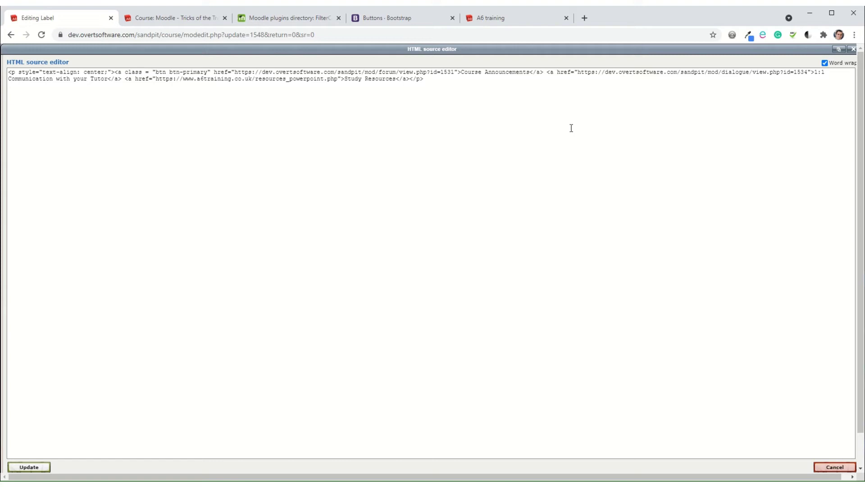
pyautogui.hotkey('ctrl', 'v')
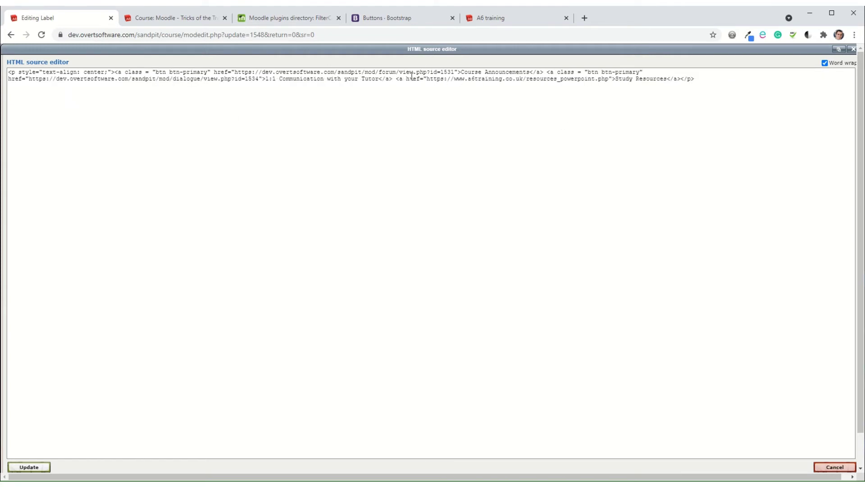
pyautogui.hotkey('ctrl', 'v')
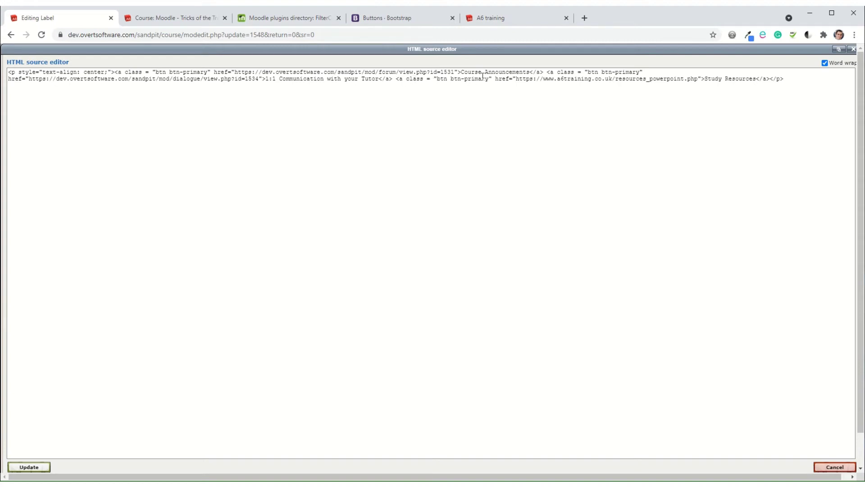
pyautogui.click(29, 468)
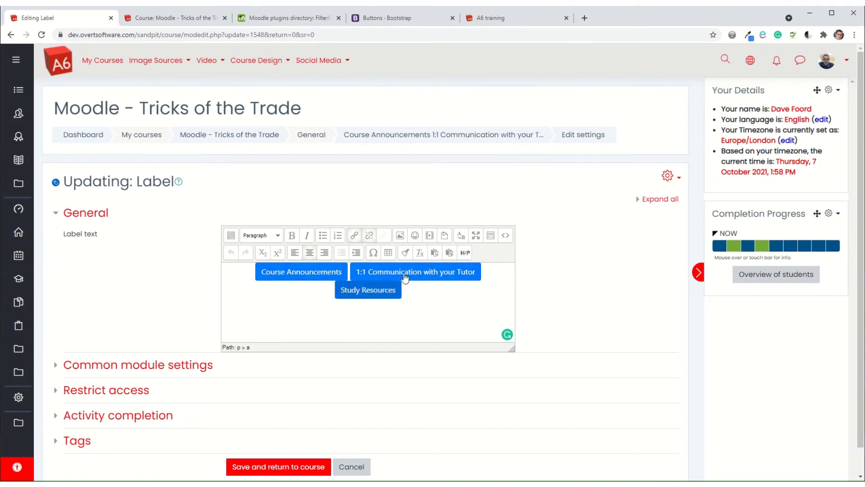
# - Save the label to show three button links on the course page, then view Bootstrap's Buttons docs
pyautogui.scroll(-1, 307, 303)
pyautogui.click(271, 439)
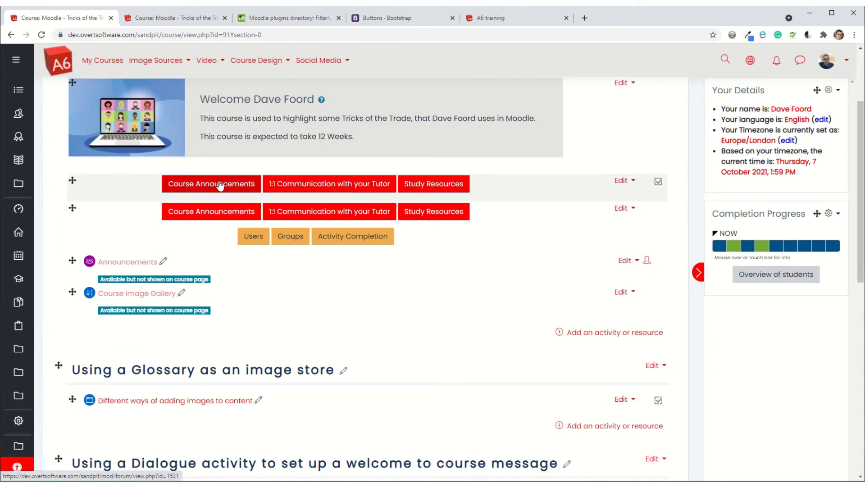
pyautogui.click(386, 20)
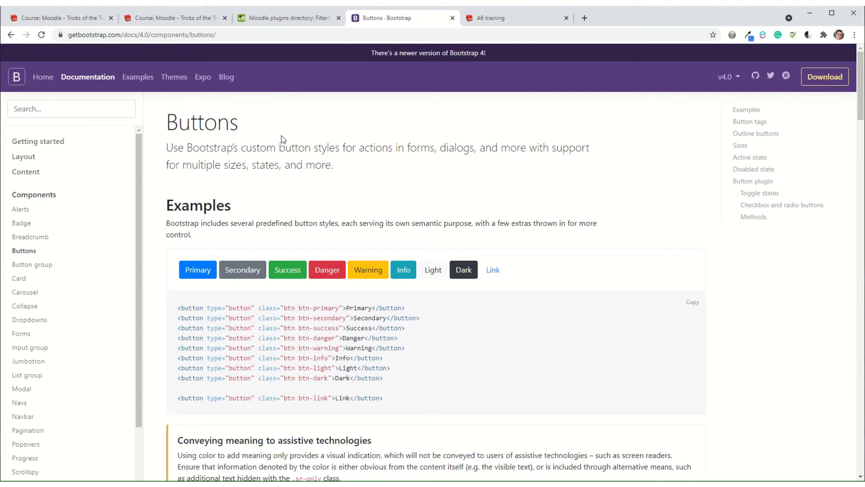
# - Review the btn btn-primary example in Bootstrap's Buttons docs, then return to the Moodle course
pyautogui.scroll(-2, 282, 135)
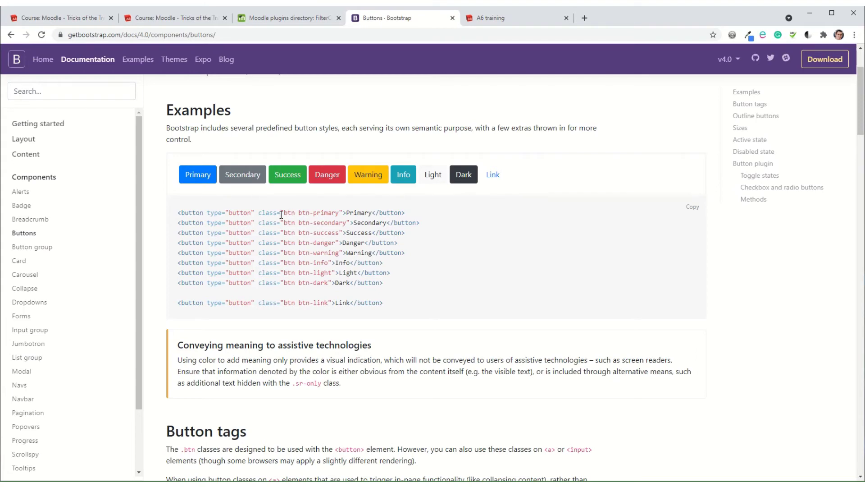
pyautogui.moveTo(261, 214); pyautogui.dragTo(347, 214)
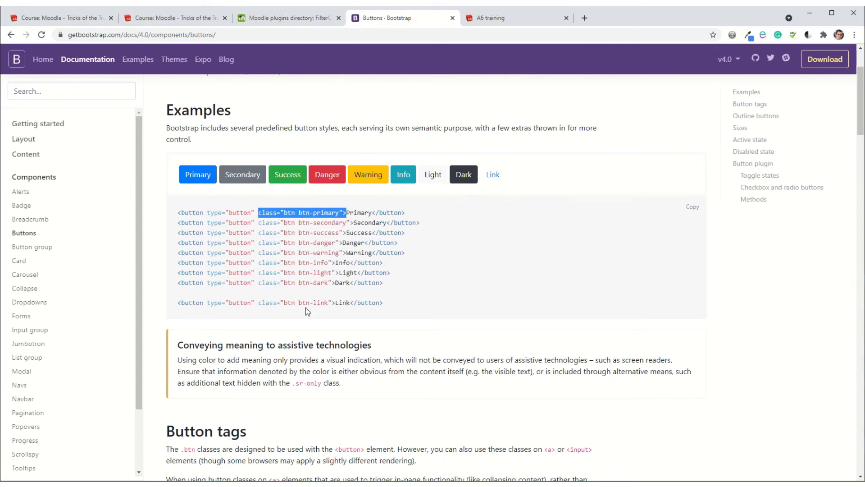
pyautogui.click(387, 201)
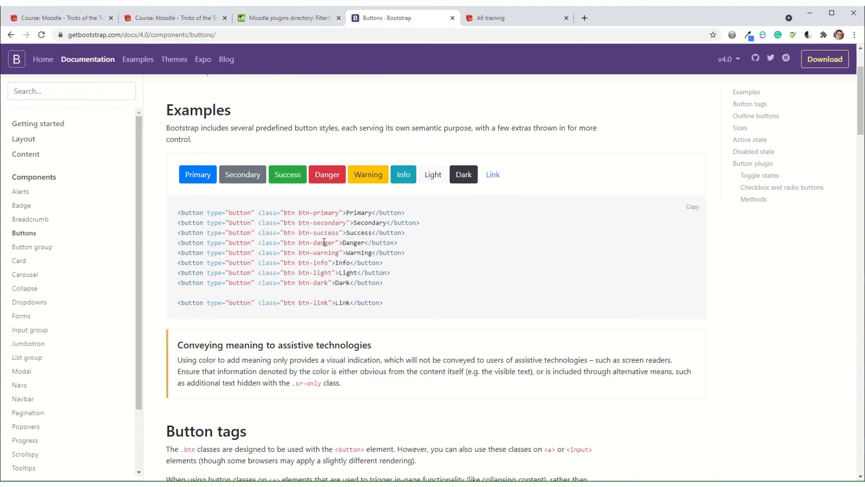
pyautogui.scroll(-6, 316, 244)
pyautogui.scroll(-2, 207, 135)
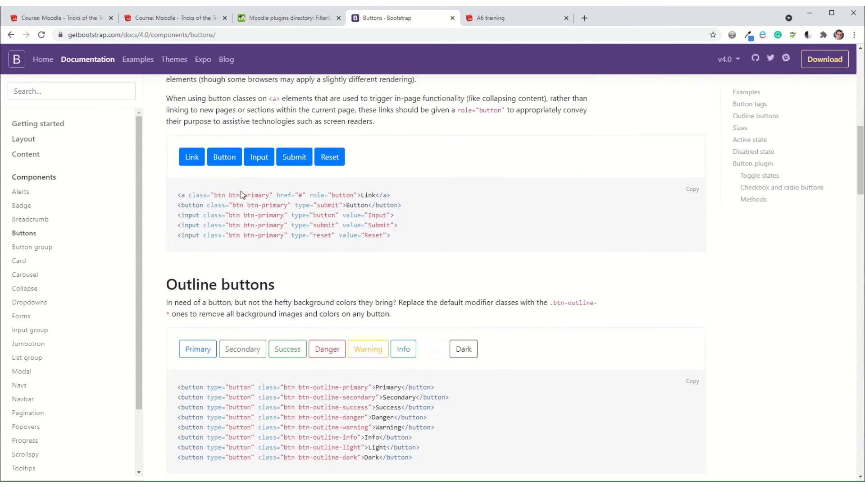
pyautogui.scroll(-4, 326, 215)
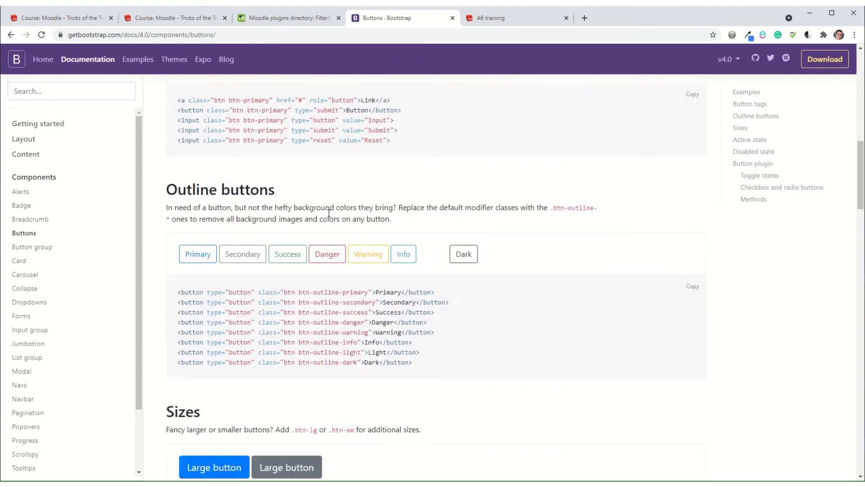
pyautogui.scroll(-4, 335, 183)
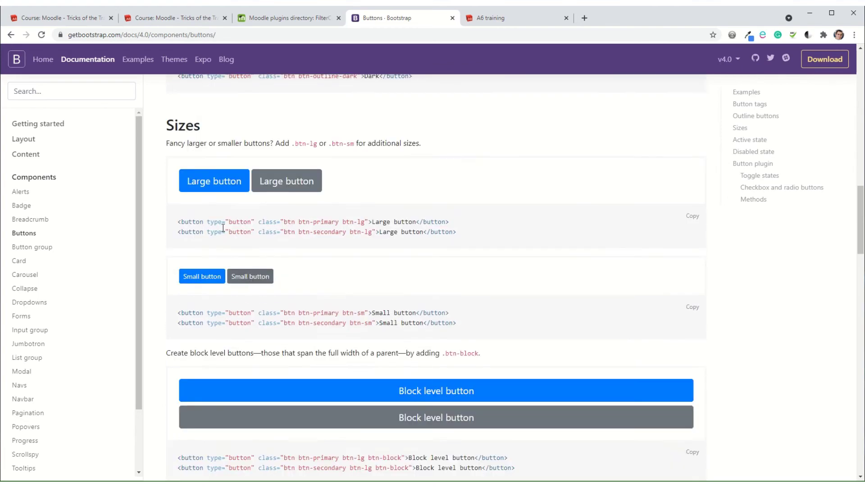
pyautogui.scroll(-2, 276, 309)
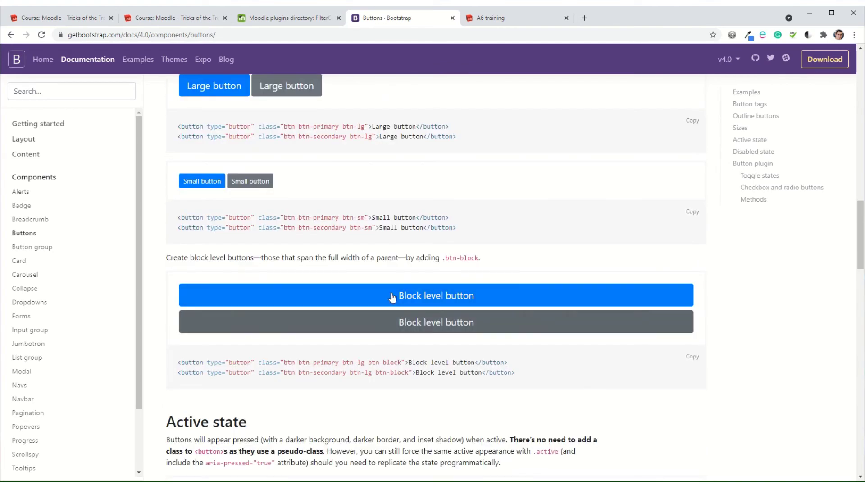
pyautogui.scroll(2, 243, 302)
pyautogui.scroll(9, 343, 264)
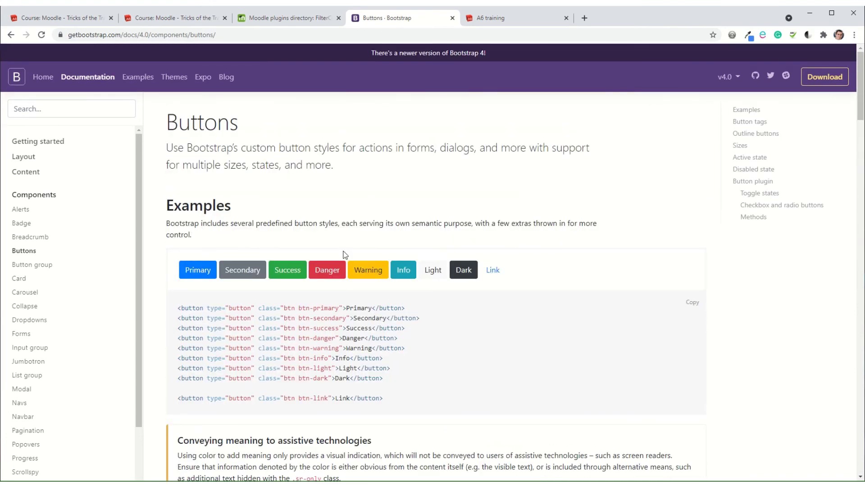
pyautogui.click(72, 20)
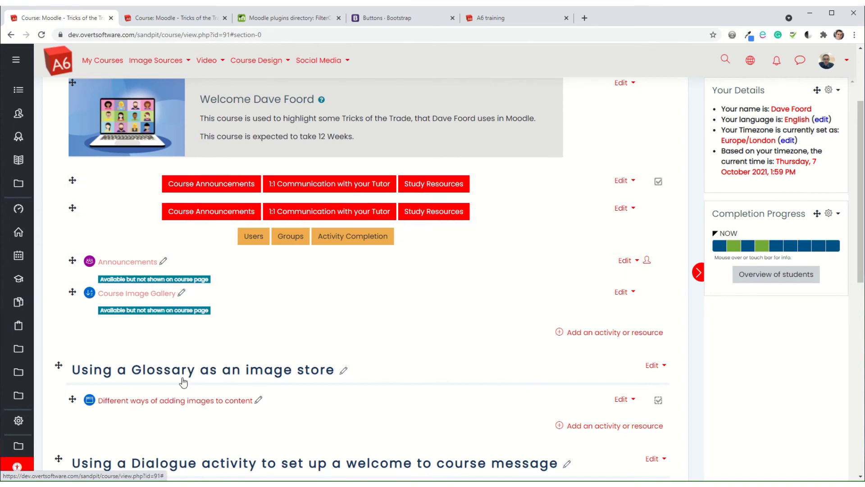
pyautogui.scroll(-2, 170, 383)
pyautogui.scroll(2, 150, 400)
pyautogui.scroll(2, 188, 359)
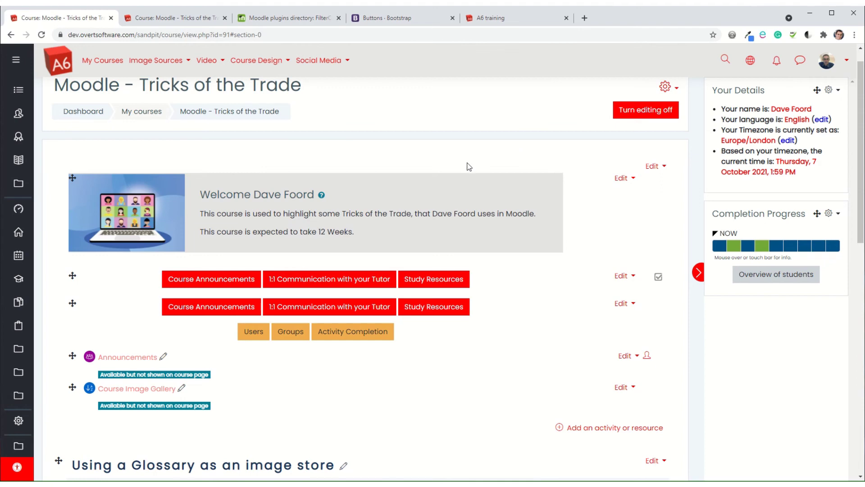
pyautogui.scroll(-2, 440, 166)
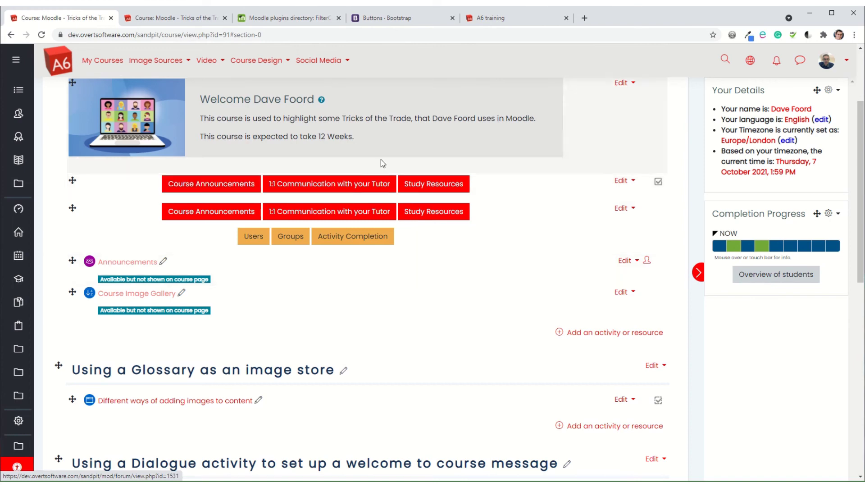
pyautogui.scroll(-2, 326, 184)
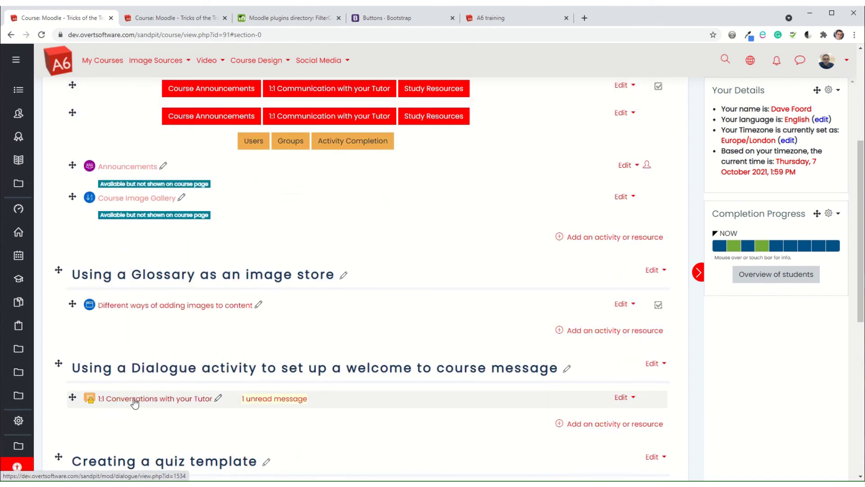
pyautogui.scroll(5, 322, 284)
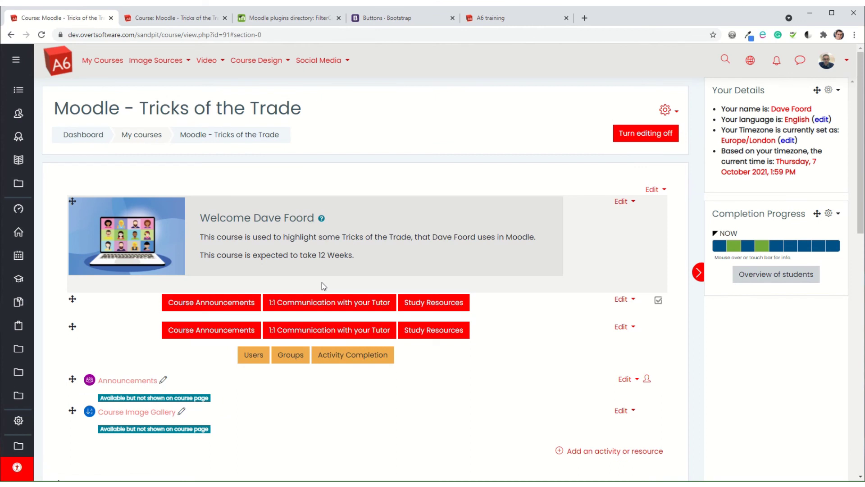